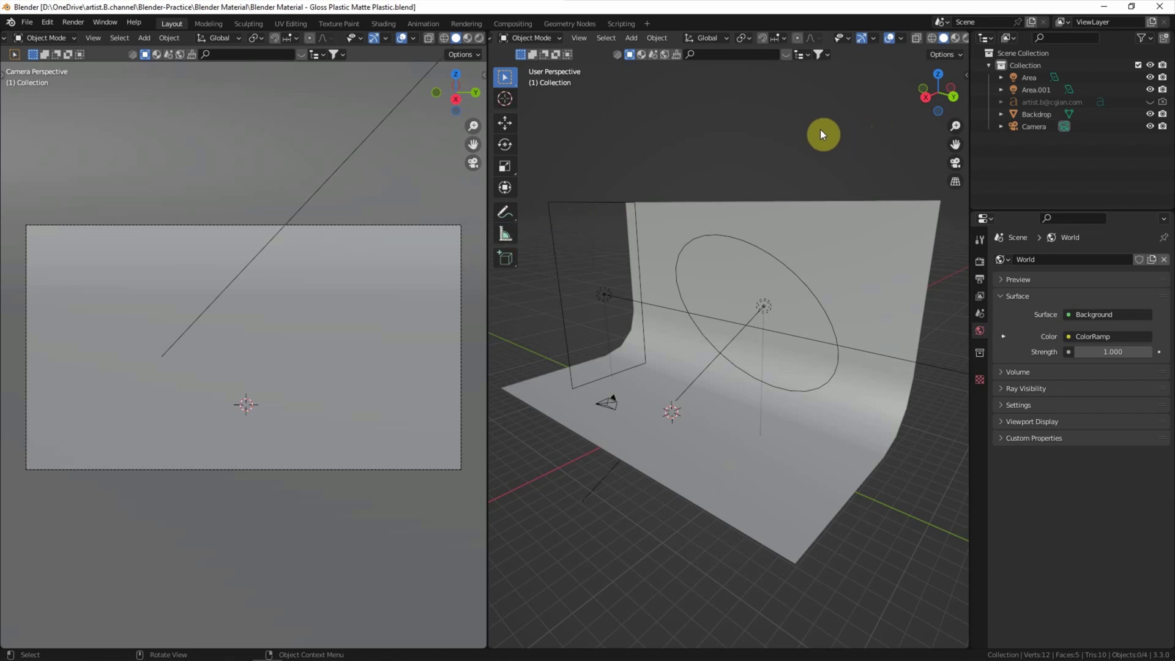
Step: Add a UV sphere and lift it above the backdrop floor
click(631, 42)
mouse_move(661, 52)
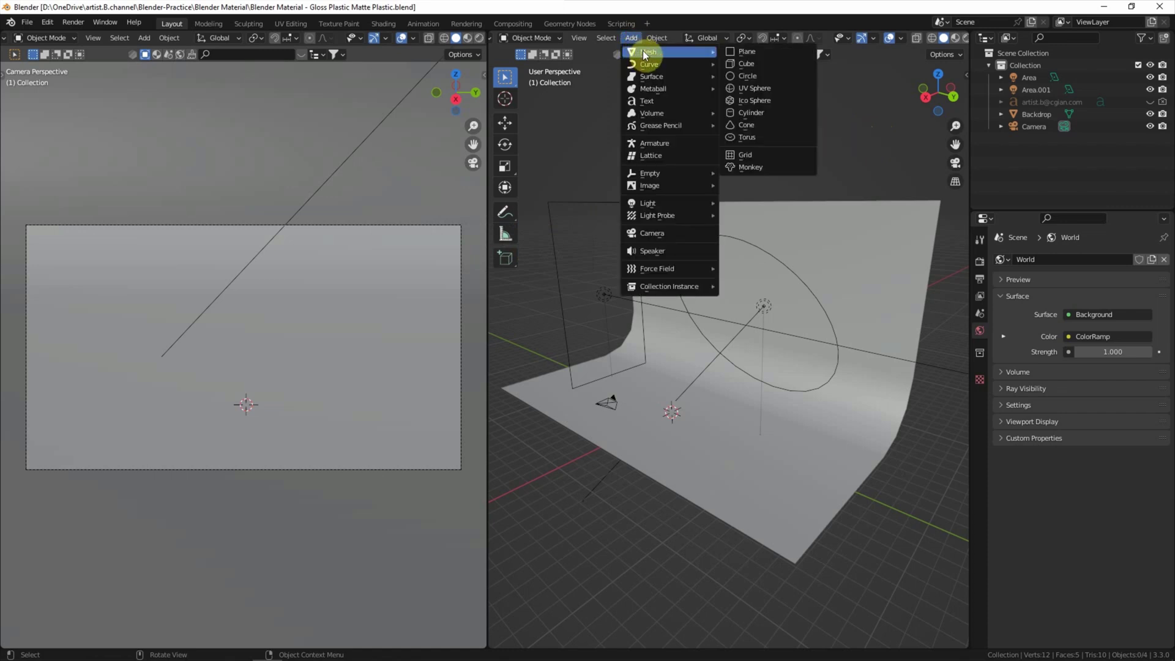
click(781, 87)
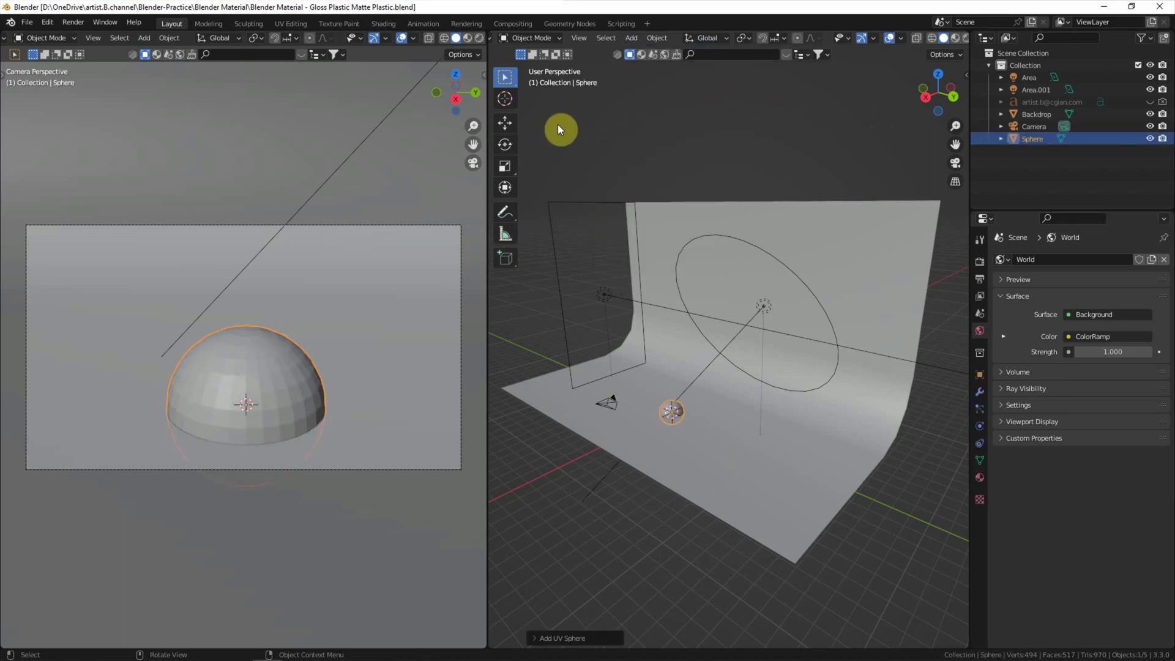
click(508, 125)
drag(668, 370, 669, 339)
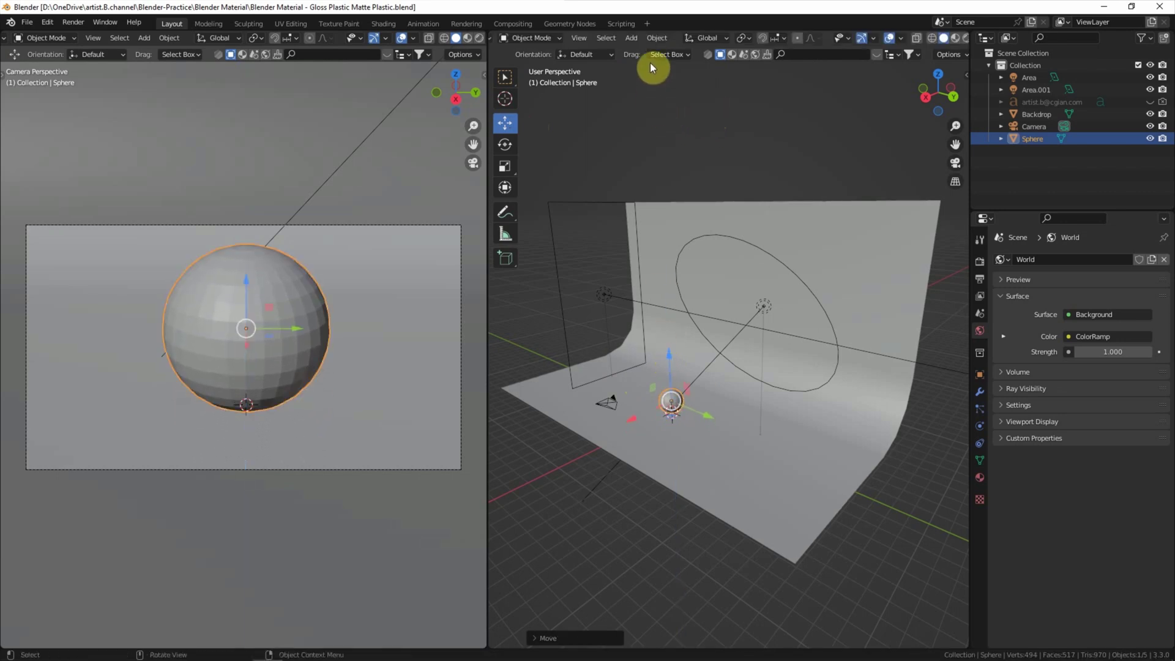
Step: Shade the sphere smooth and switch the camera viewport to Material Preview
click(655, 39)
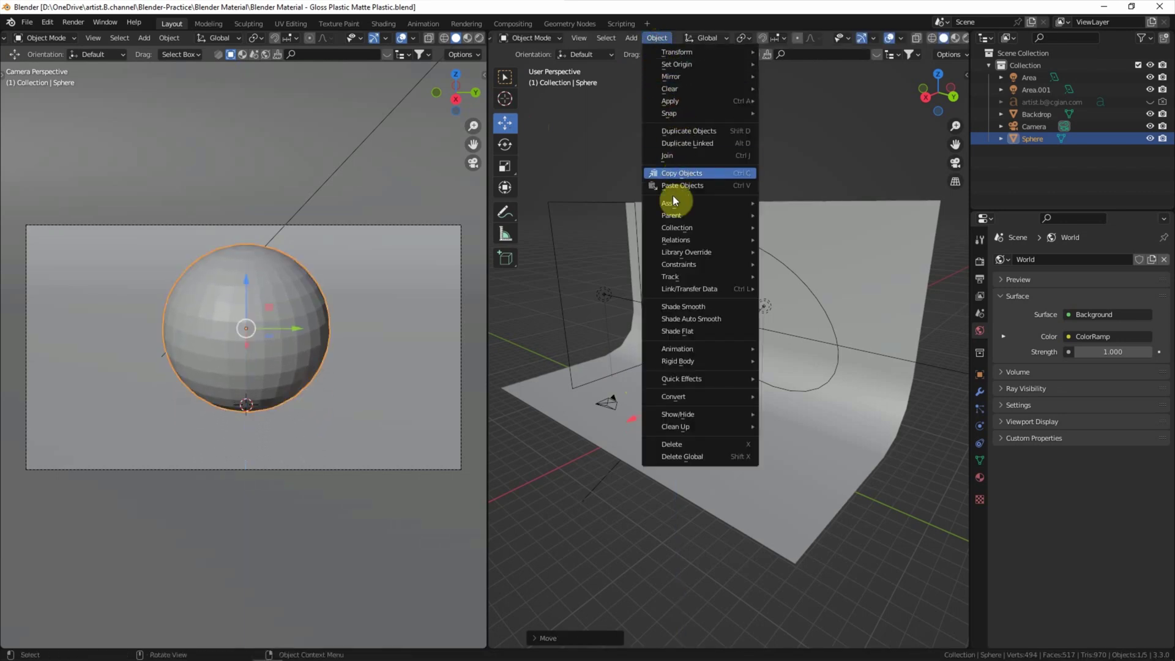
click(712, 307)
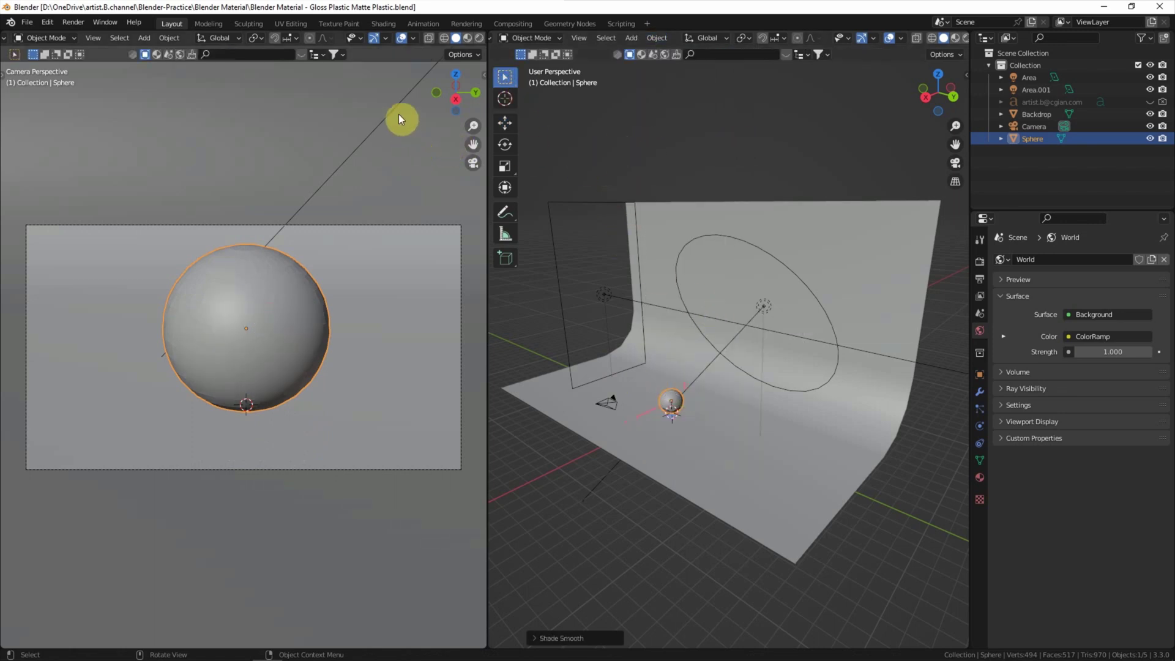
click(466, 38)
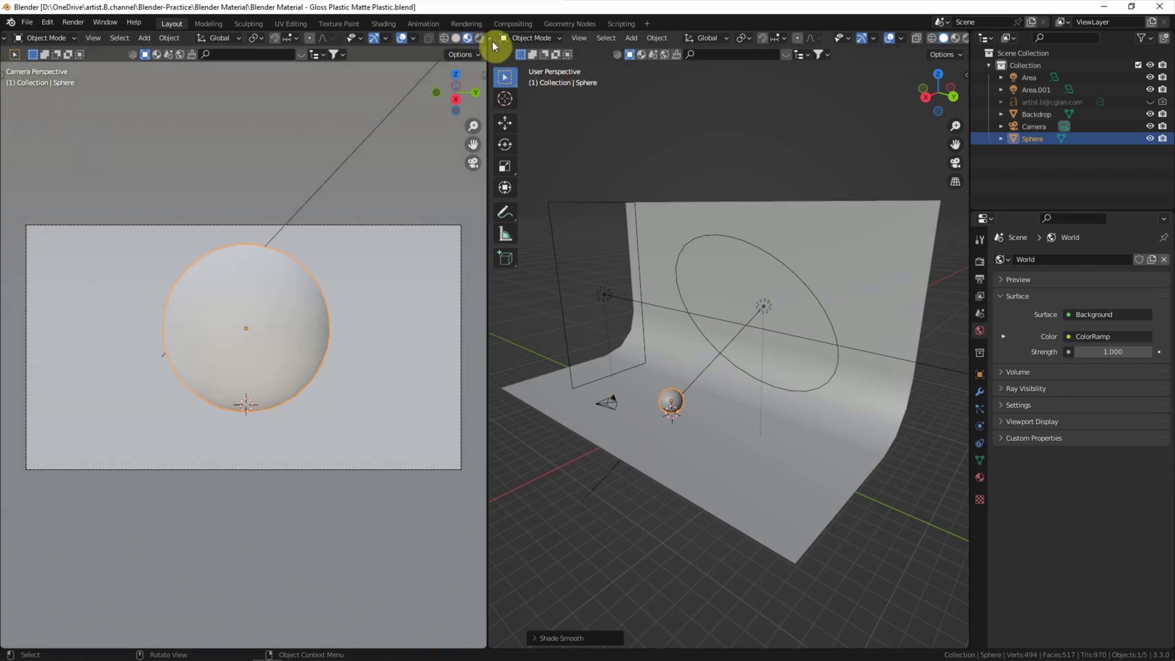
Step: Turn the right area into the Shader Editor and create a new material named 'Glossy Plastic'
click(491, 39)
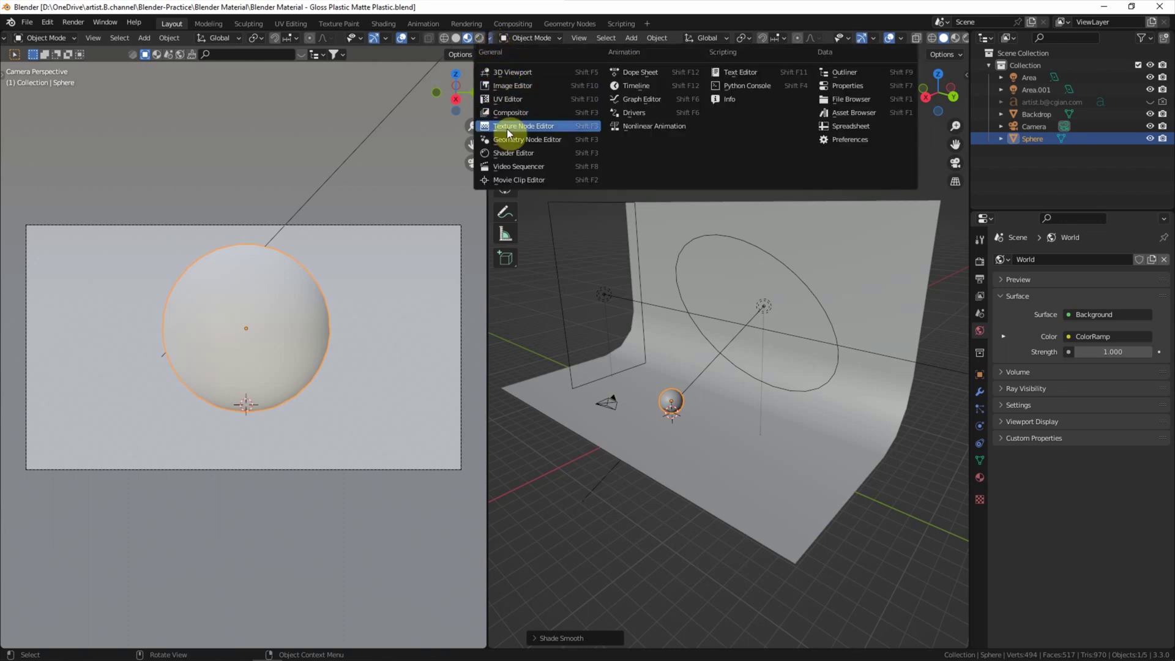
click(526, 153)
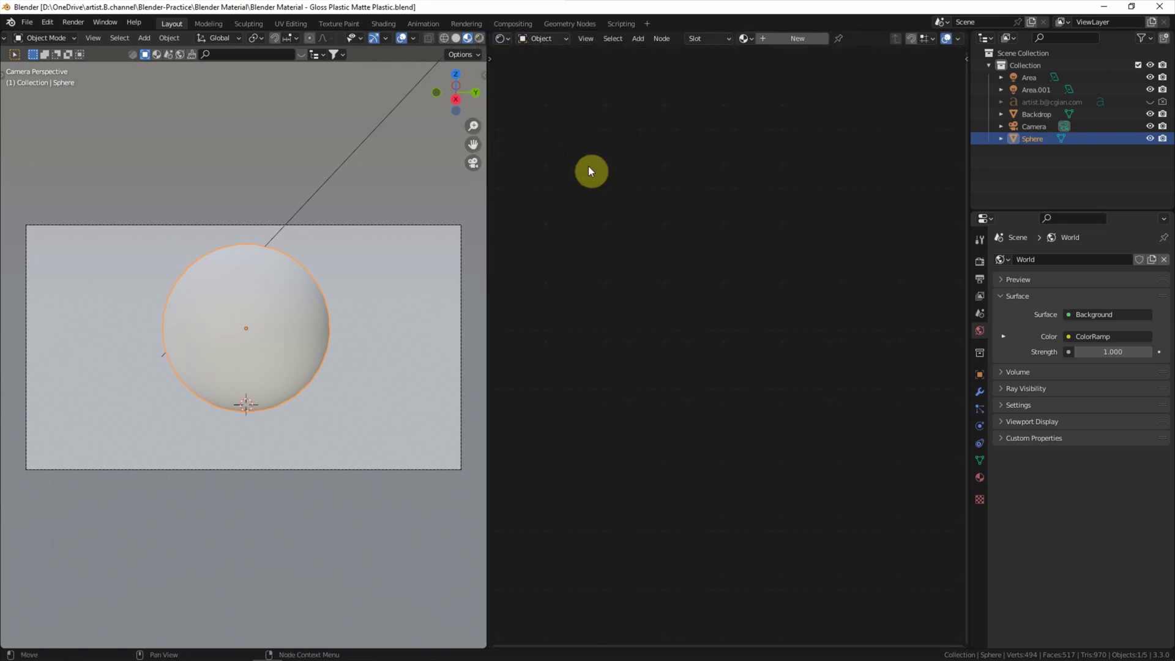
click(785, 36)
scroll(818, 337, up, 1)
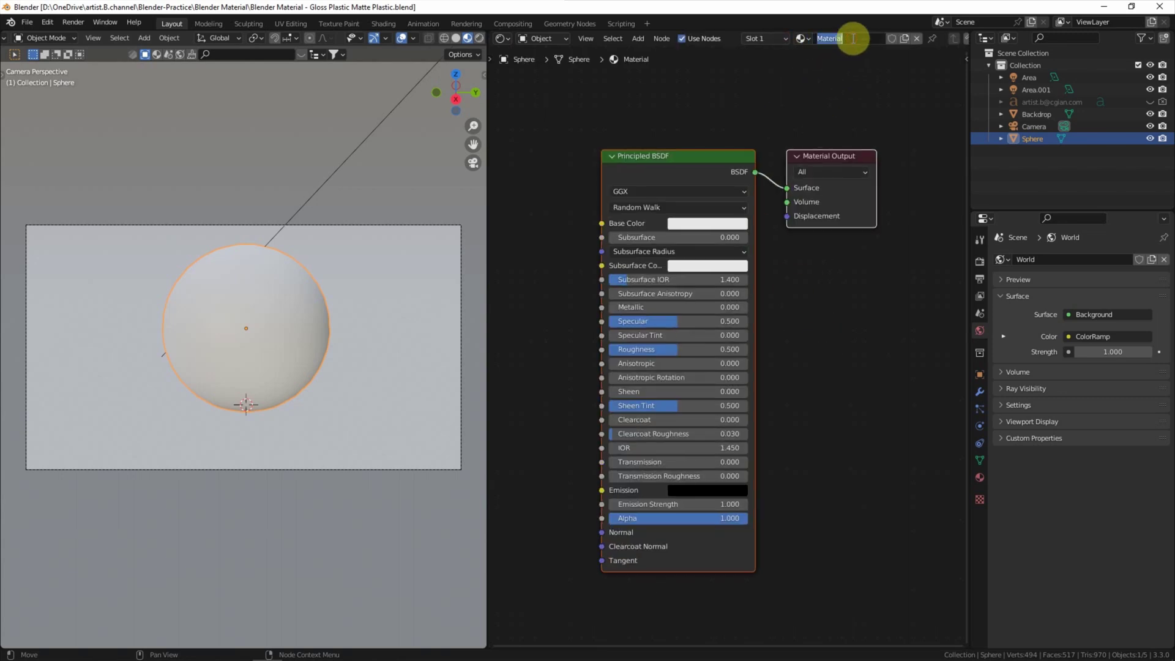
text(Glossy)
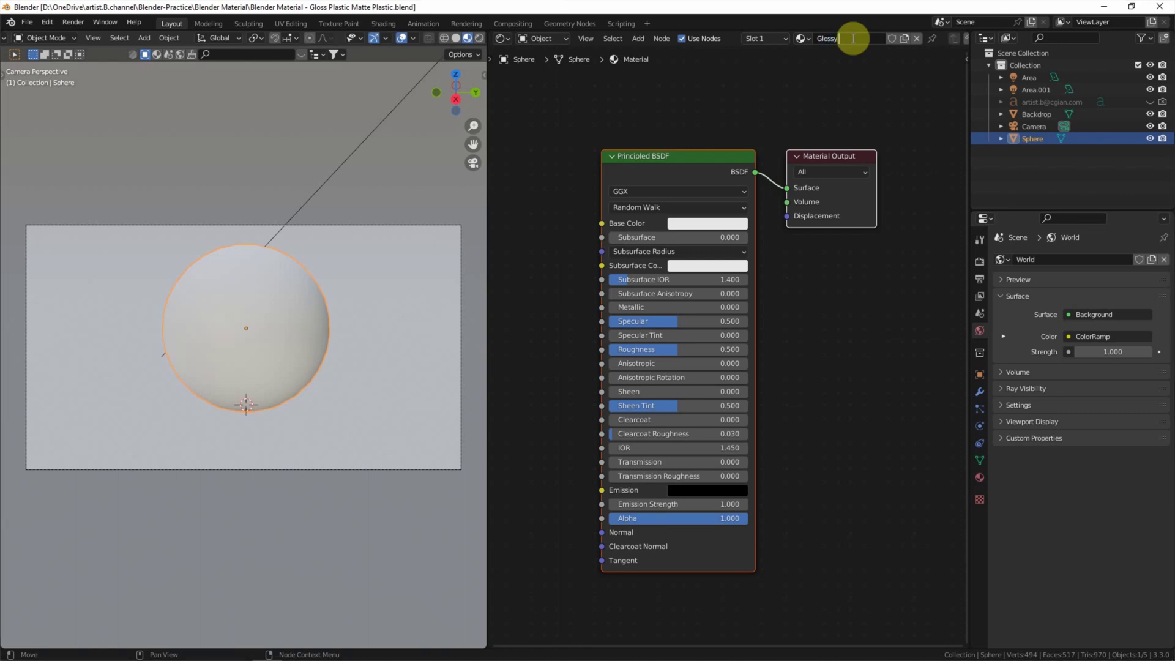
text( Plastic)
key(Return)
Step: Make the Principled BSDF base color blue and drag Roughness down to 0
click(708, 225)
mouse_move(723, 77)
mouse_down()
mouse_move(750, 87)
mouse_move(725, 123)
mouse_move(698, 68)
mouse_move(722, 110)
mouse_move(738, 50)
mouse_up()
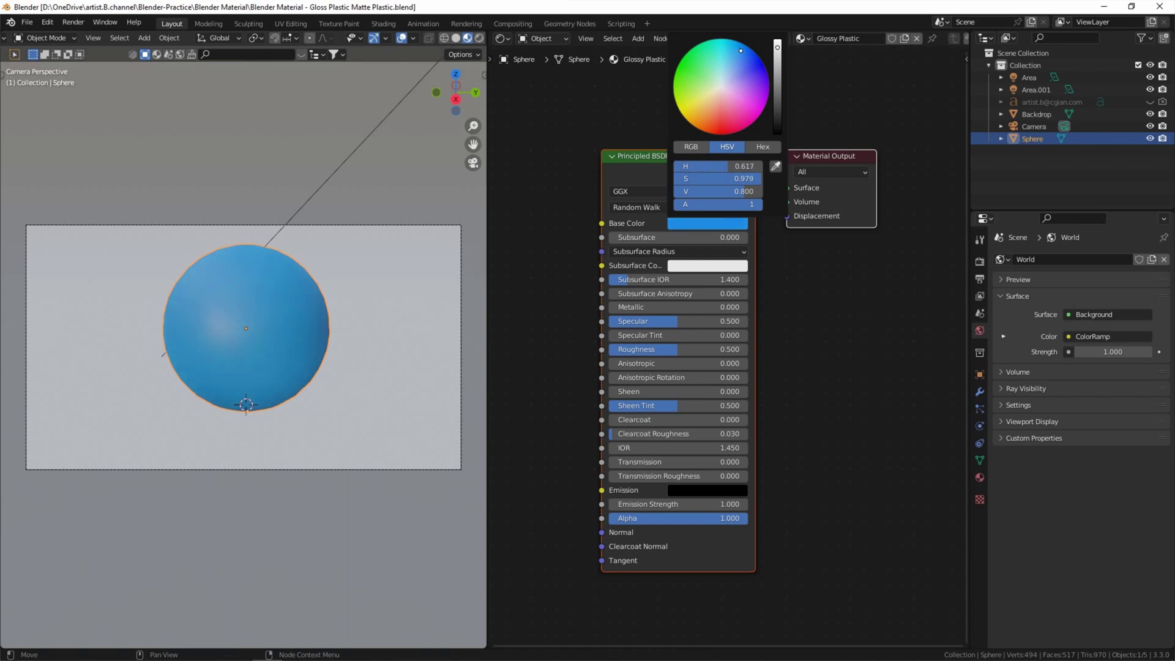
click(620, 90)
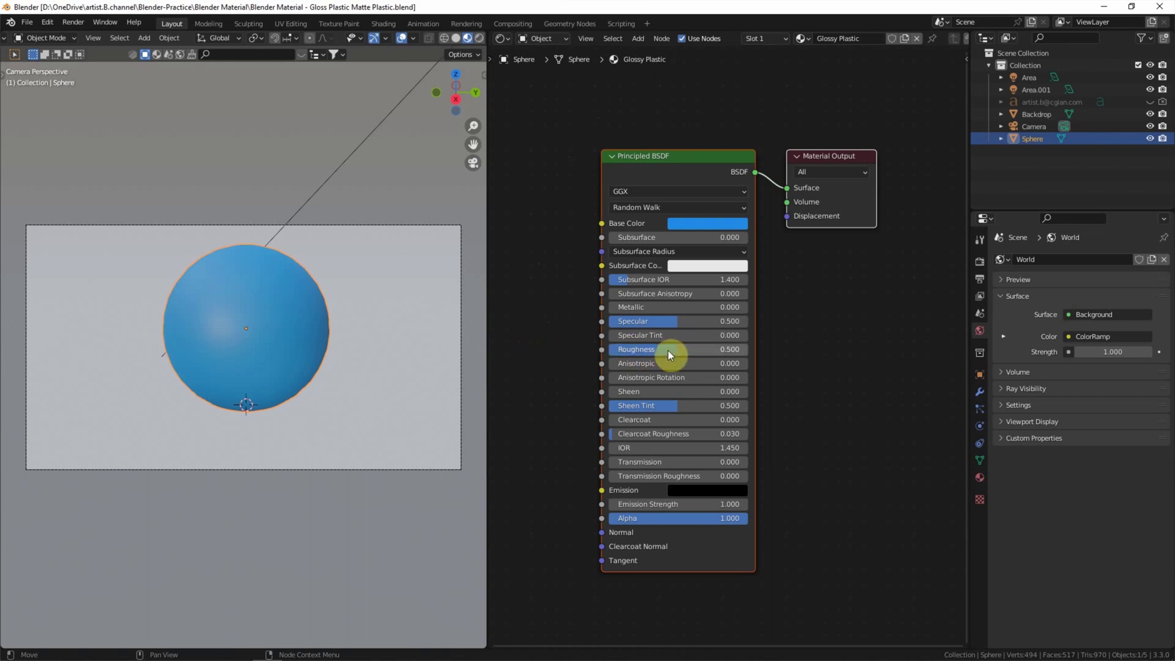
drag(674, 353, 593, 352)
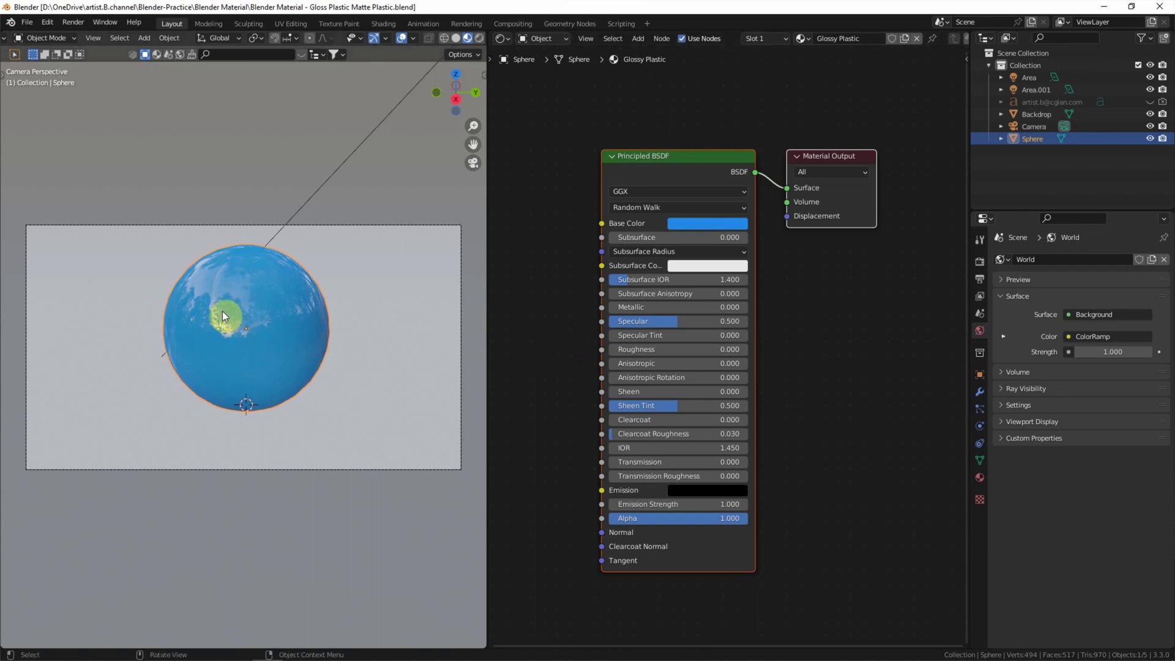
Step: Set the Specular value back to 0.500
drag(670, 323, 747, 323)
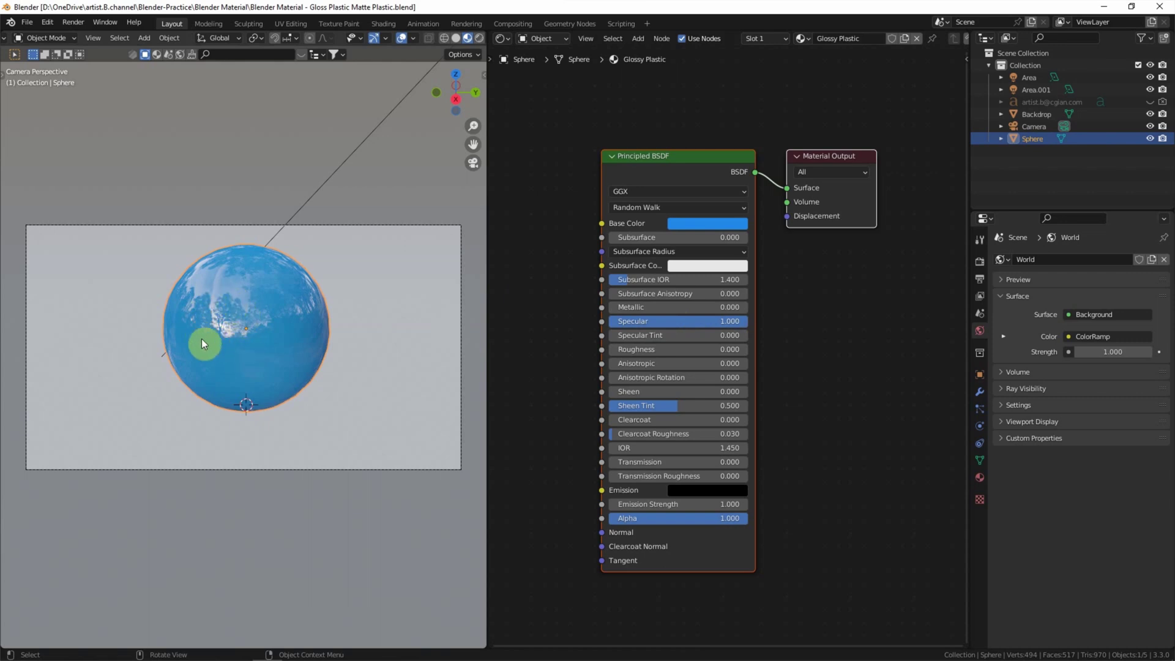
click(661, 321)
text(0.5)
key(Return)
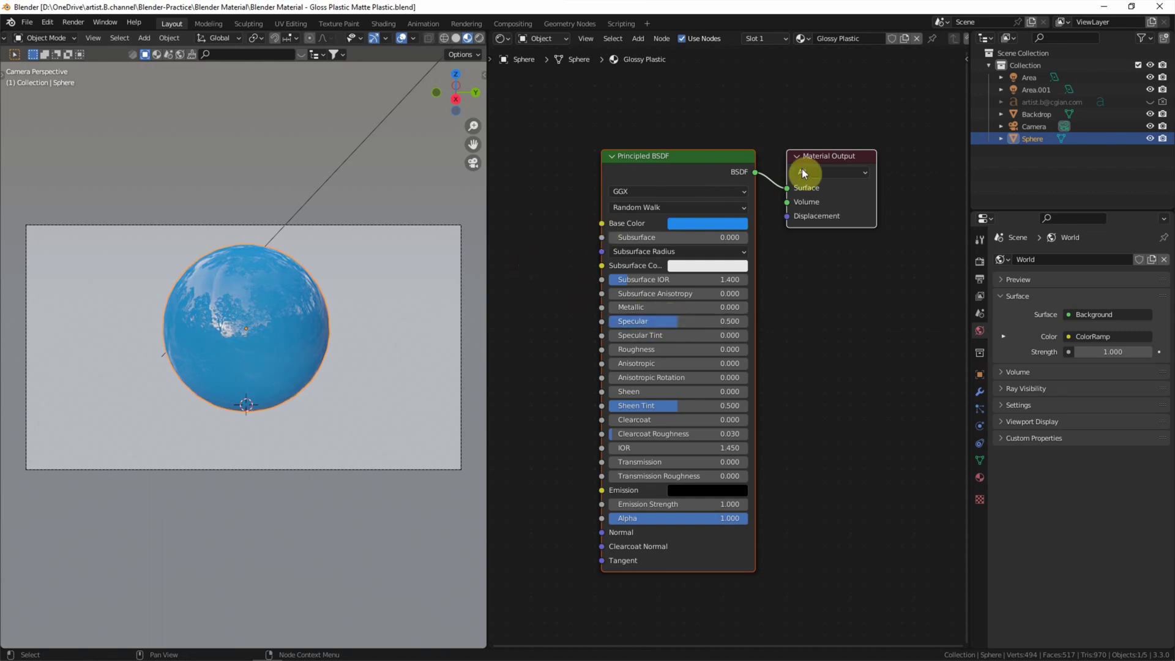
Step: Show the Render Properties and switch the camera viewport to Cycles Rendered shading
click(977, 261)
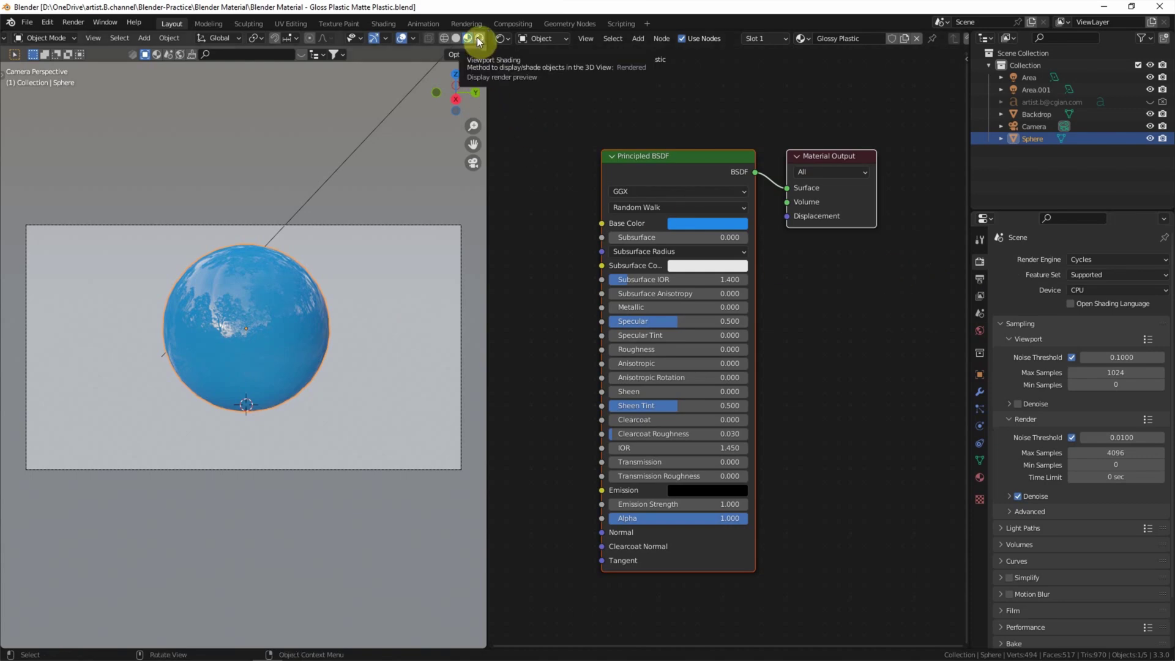
click(477, 39)
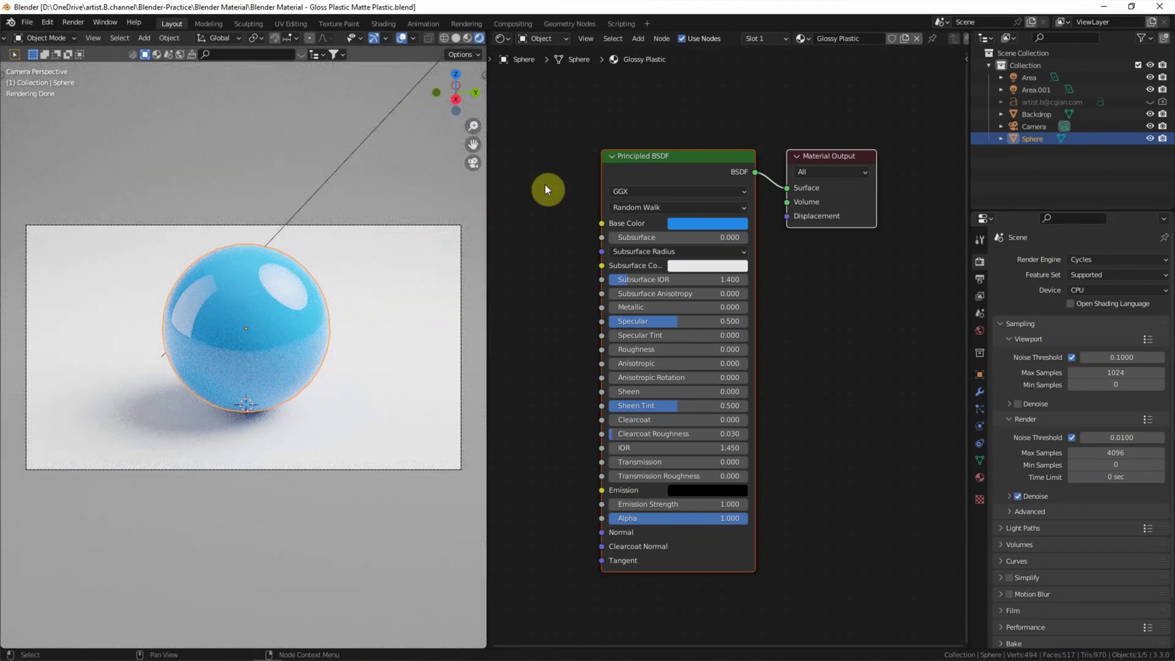
Step: Return to Material Preview and move the sphere to the left of the frame
click(467, 38)
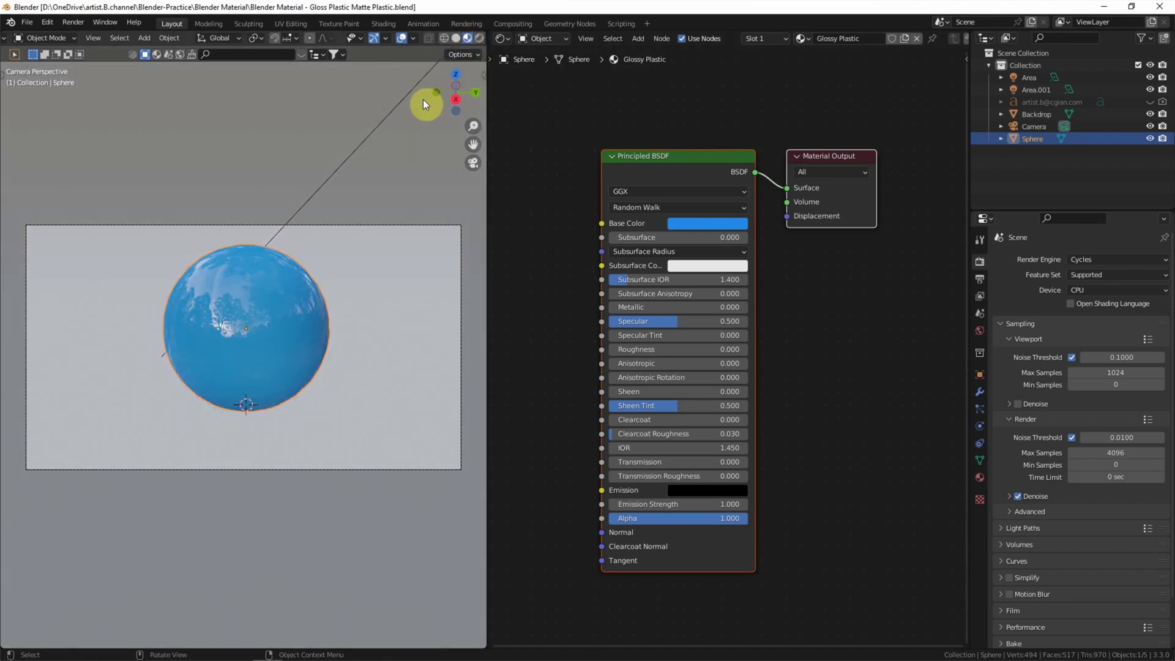
click(8, 85)
click(17, 123)
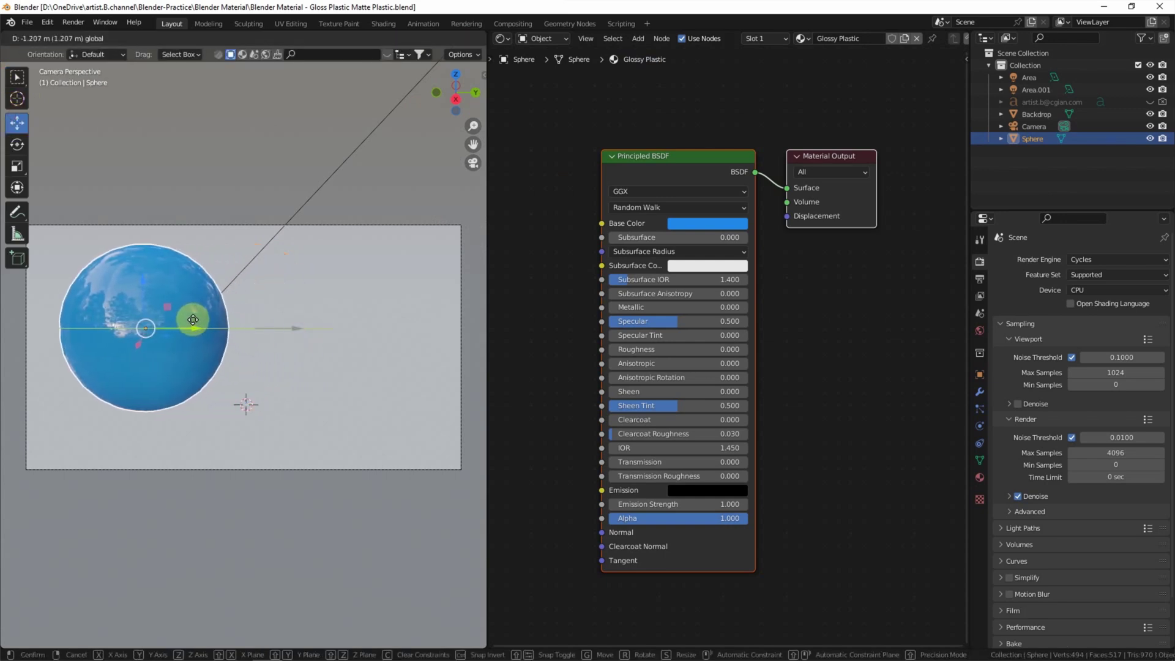
drag(297, 331, 194, 328)
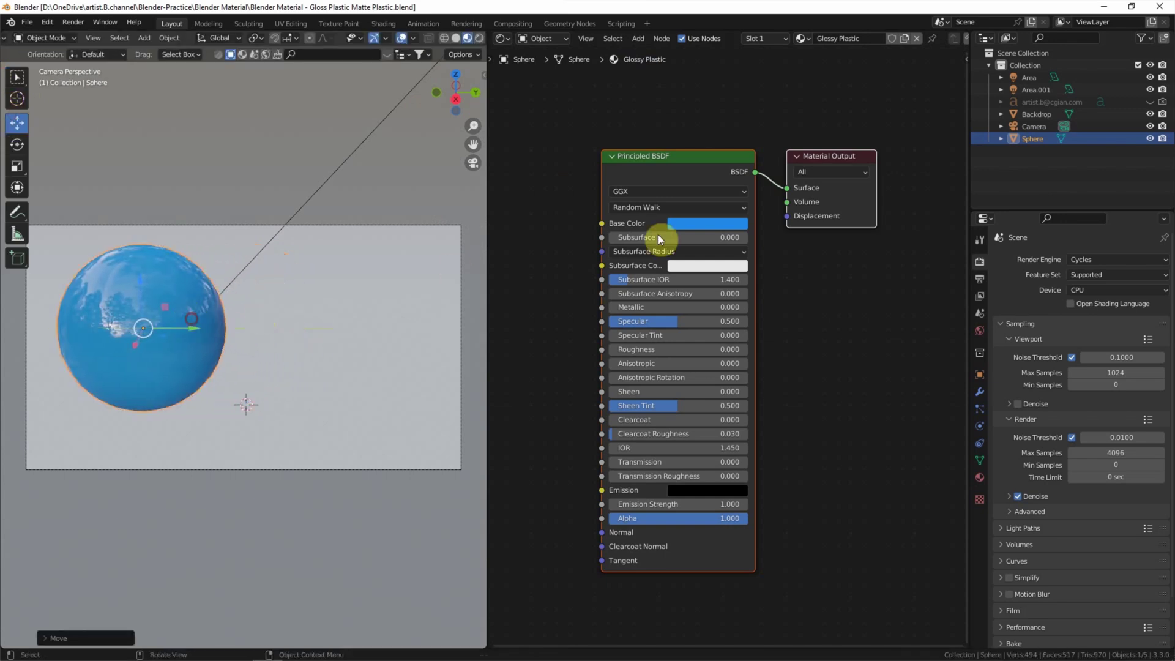
Step: Copy-paste the sphere and place the duplicate to the right of the original
click(1034, 140)
key(ctrl+c)
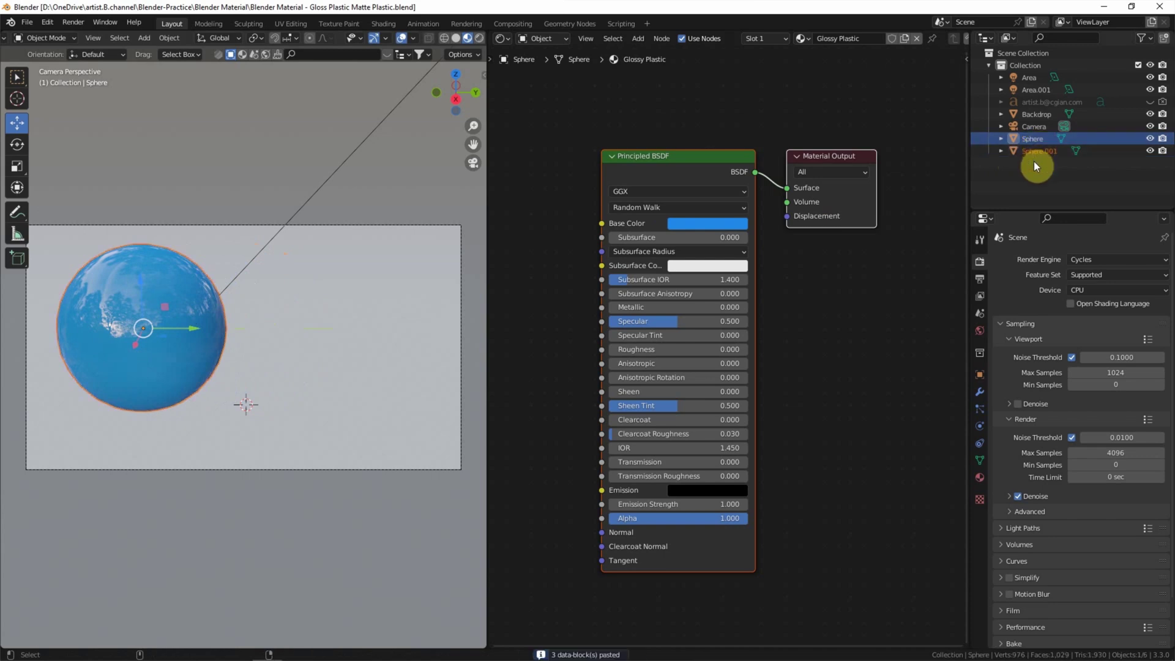
key(ctrl+v)
drag(193, 331, 402, 335)
Step: Rename the copy's material from 'Glossy Plastic.001' to 'Matte Plastic'
double_click(863, 40)
key(BackSpace)
key(BackSpace)
key(Left)
key(Left)
key(Left)
key(Left)
key(Left)
key(Left)
key(Left)
key(Left)
key(BackSpace)
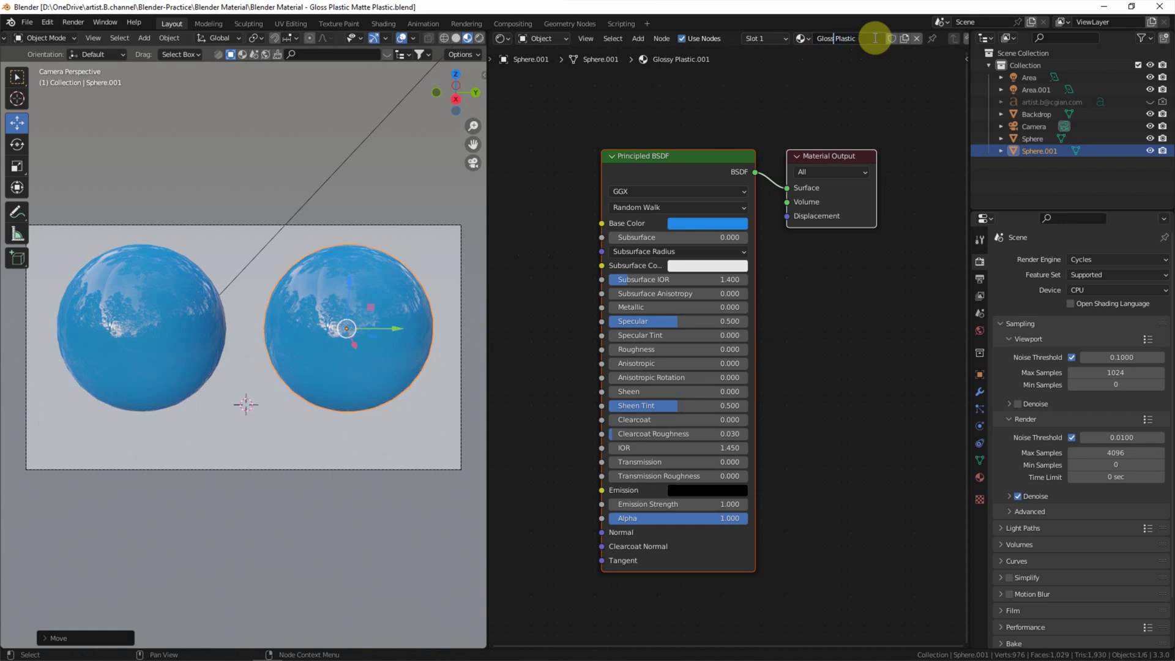
key(BackSpace)
key(BackSpace)
key(BackSpace)
key(BackSpace)
key(BackSpace)
text(Ma)
text(tte)
key(Return)
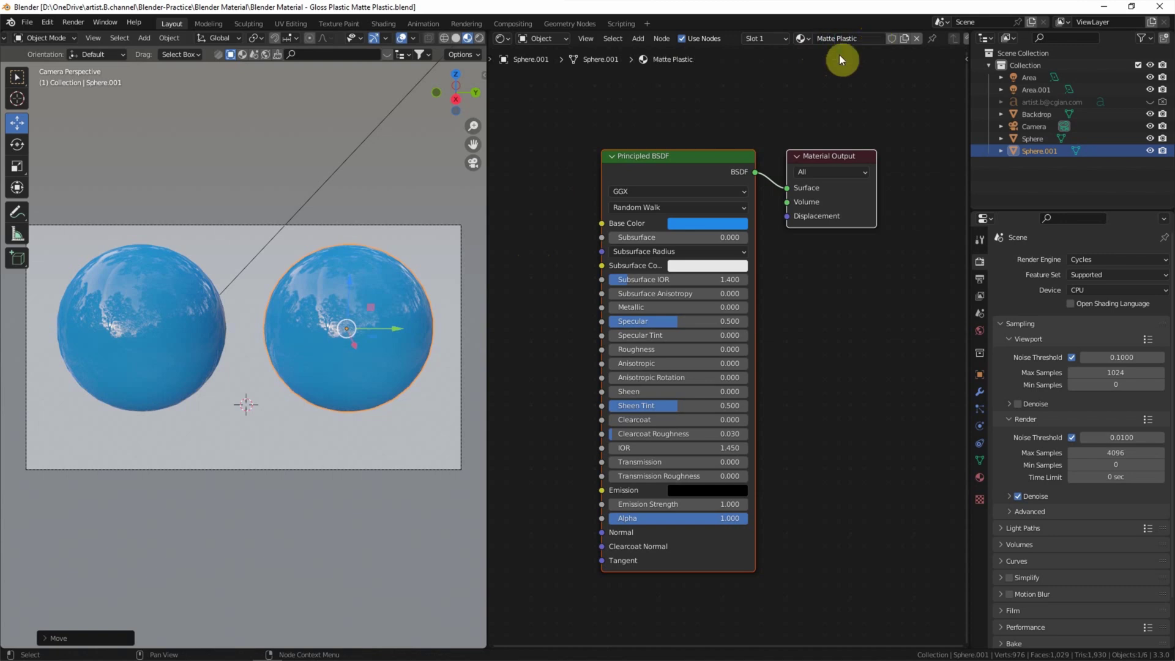
Step: Set Matte Plastic roughness to 0.300 and preview both spheres as a Cycles render
click(16, 77)
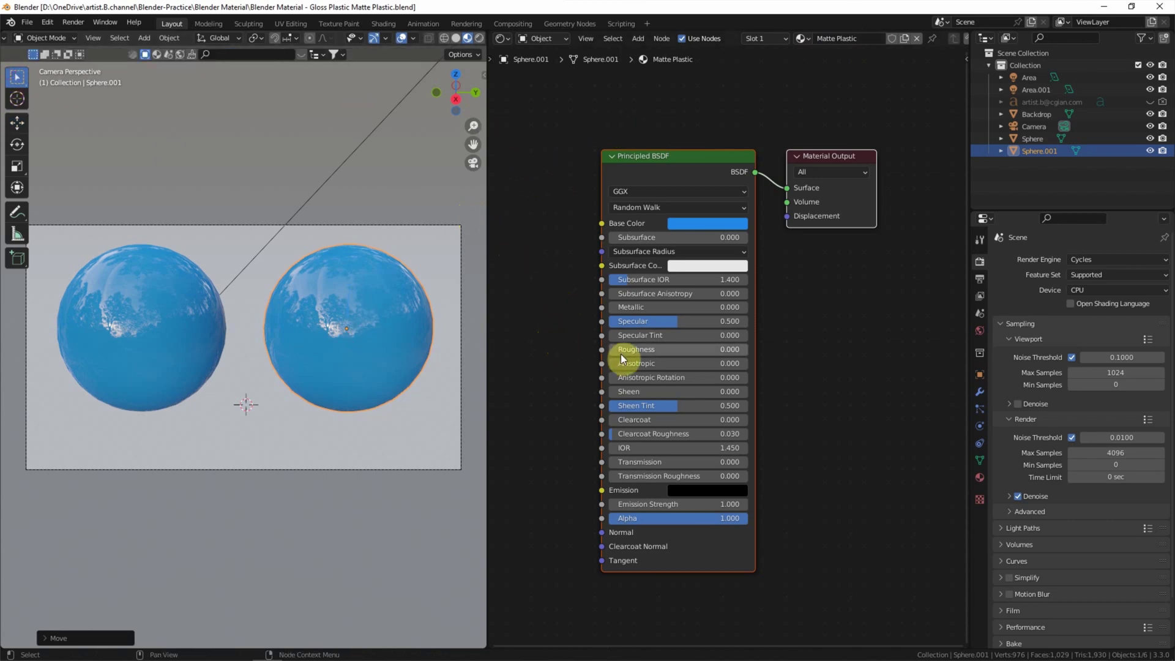
mouse_move(615, 352)
mouse_down()
mouse_move(668, 349)
mouse_move(636, 350)
mouse_up()
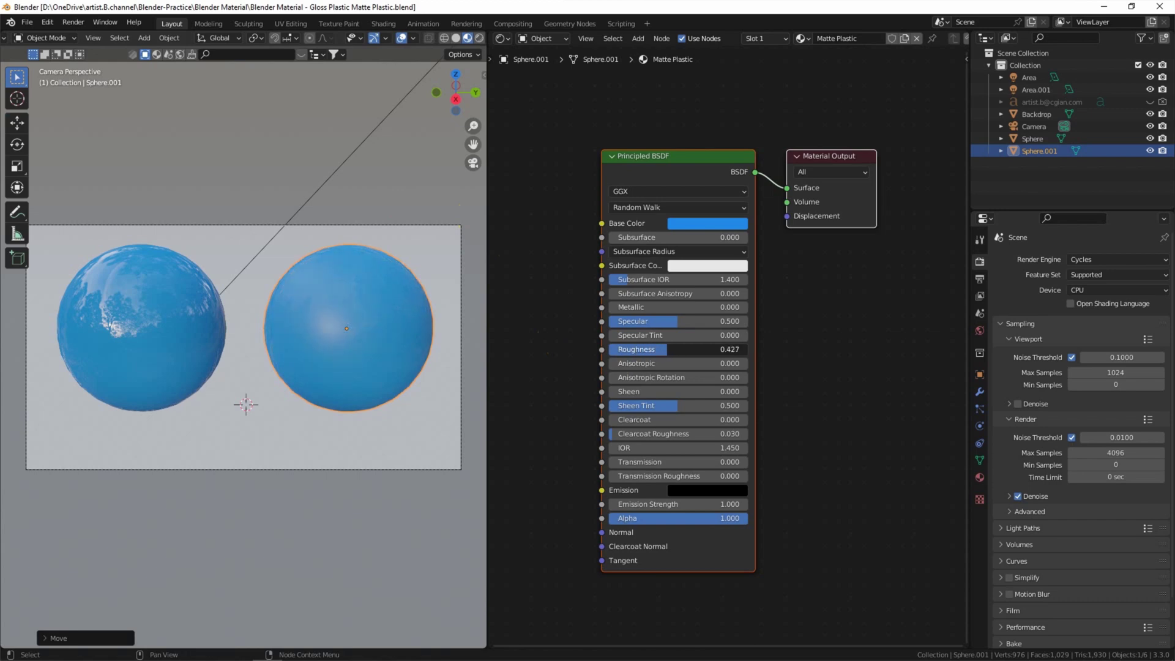
click(654, 350)
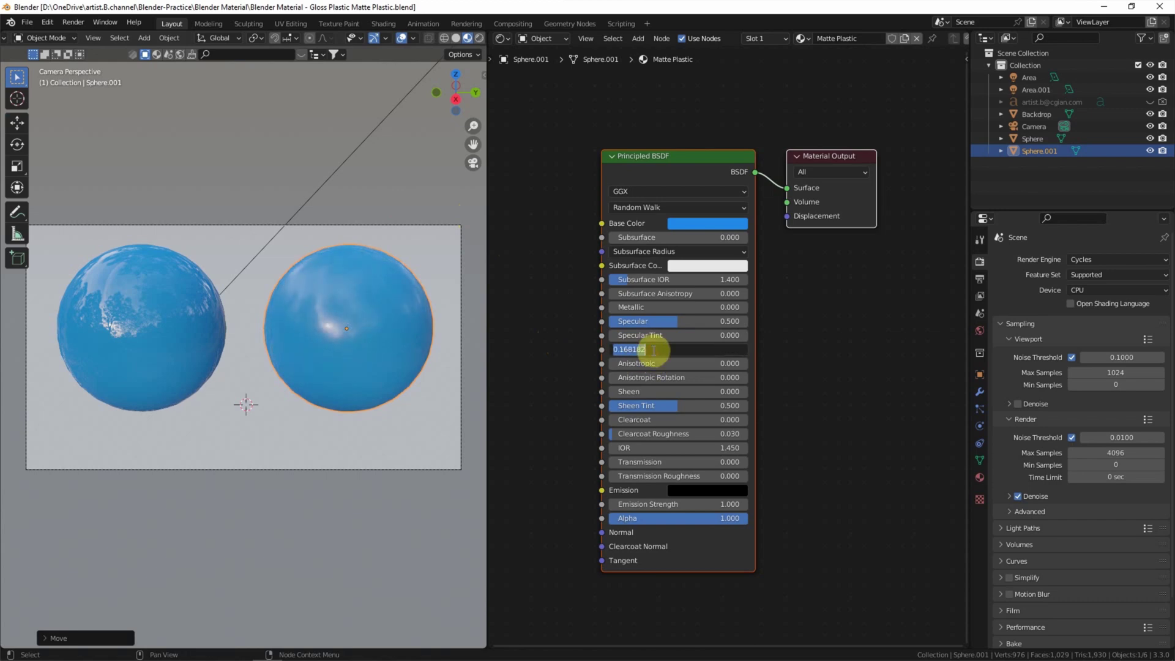
text(0.3)
key(Return)
click(572, 317)
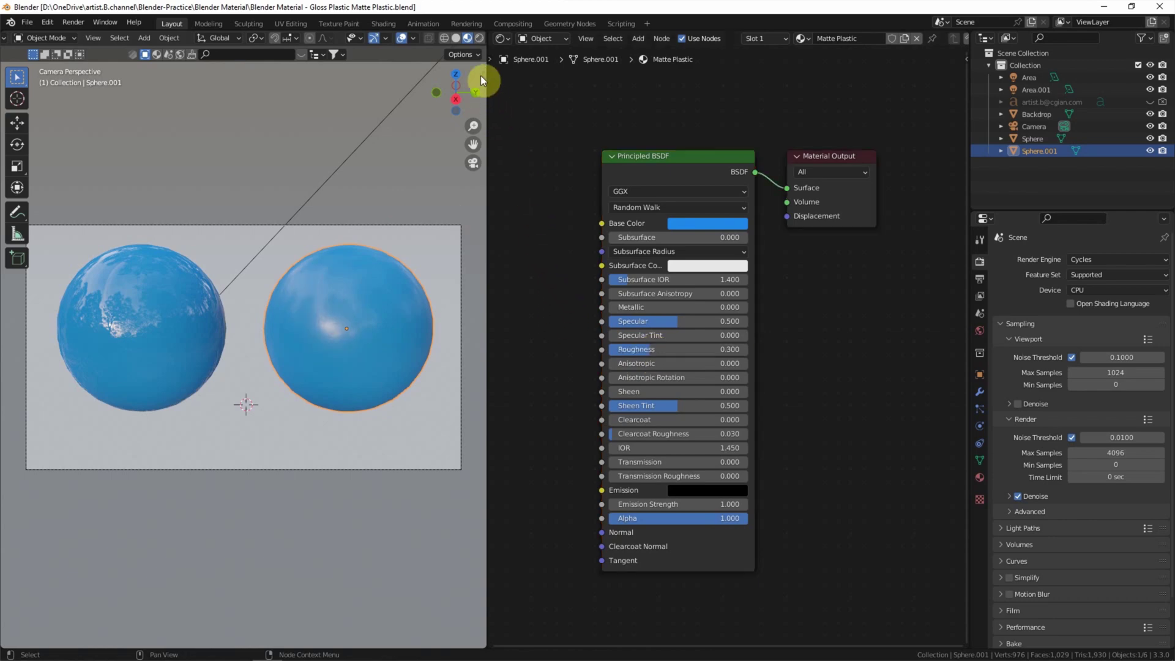
click(479, 38)
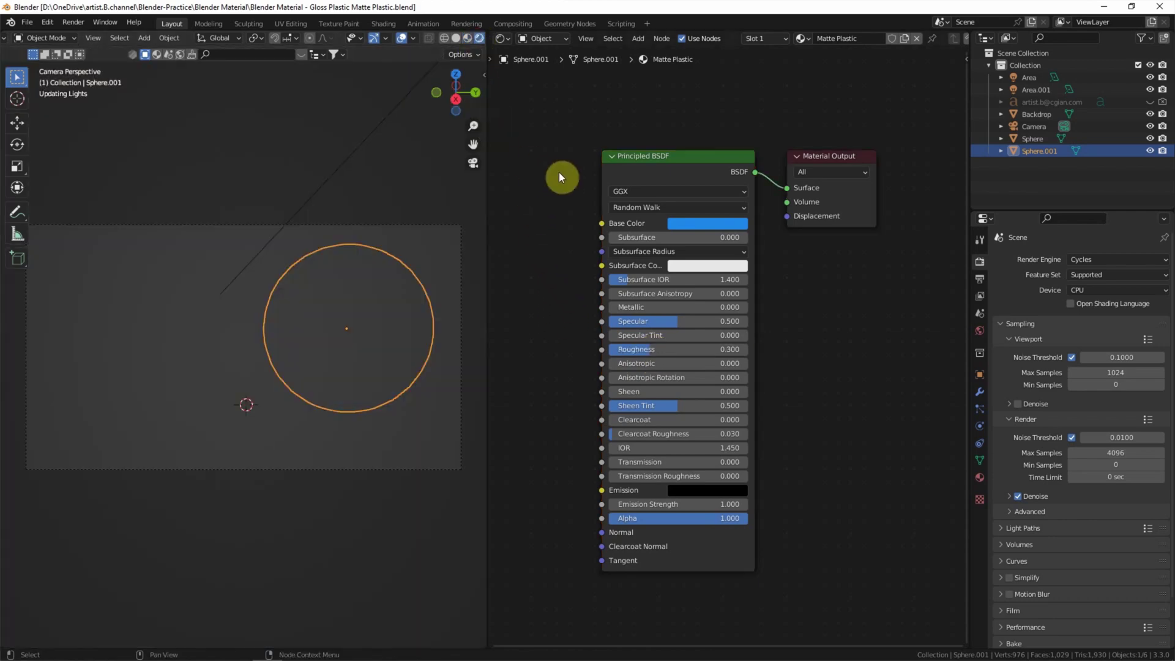